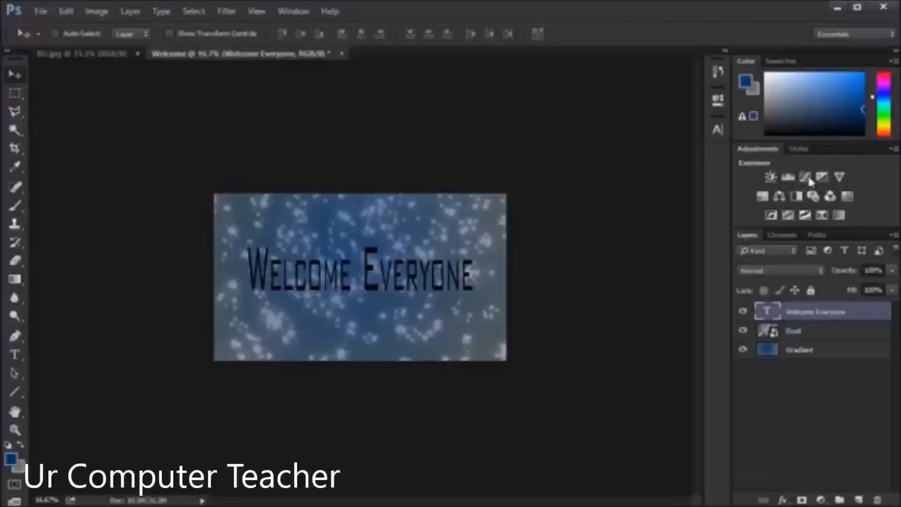
pyautogui.click(94, 14)
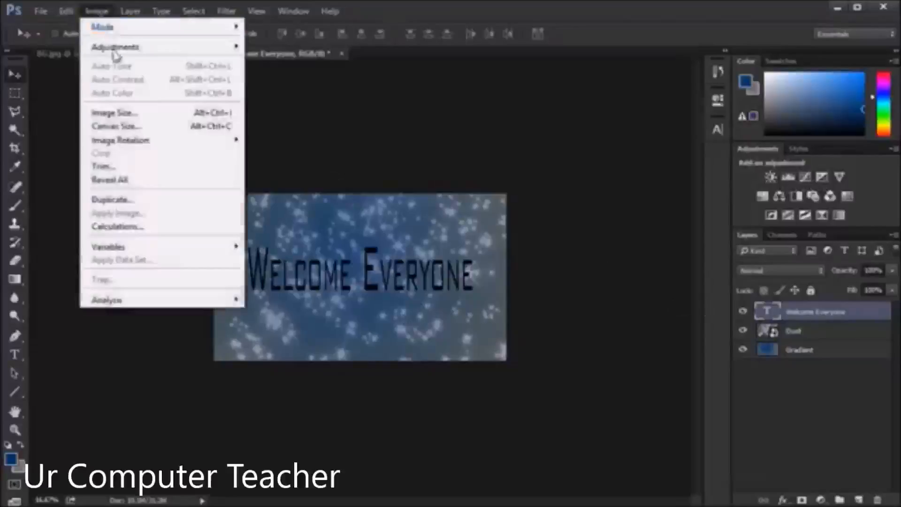
pyautogui.moveTo(117, 48)
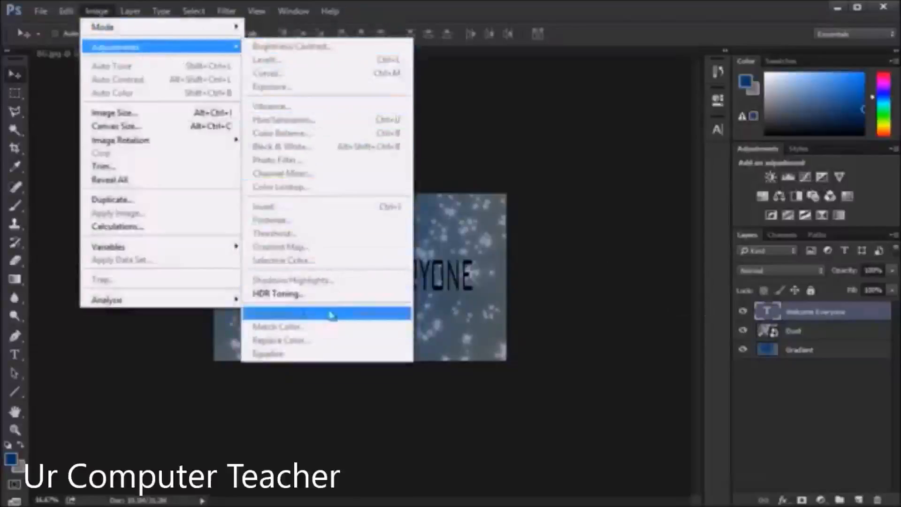
pyautogui.click(814, 415)
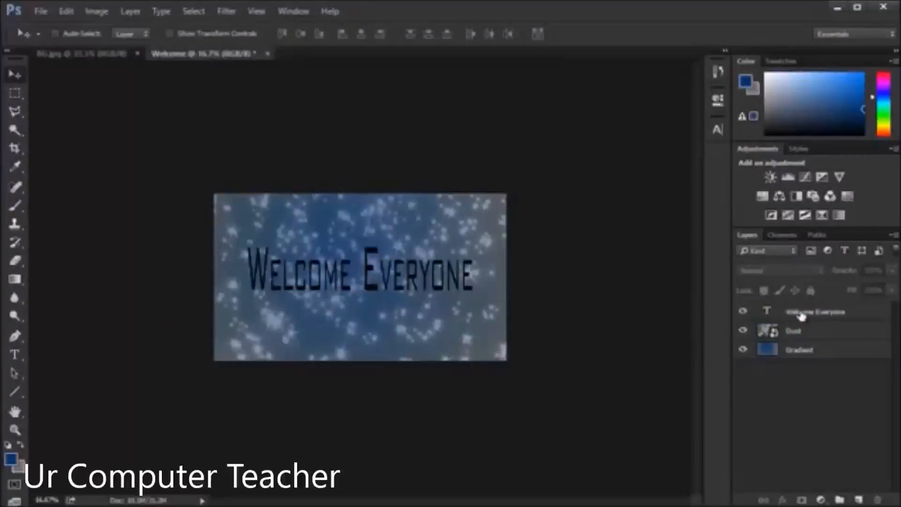
# Step: Add a Black & White adjustment layer above the Welcome Everyone text layer, keeping its default settings
pyautogui.click(802, 316)
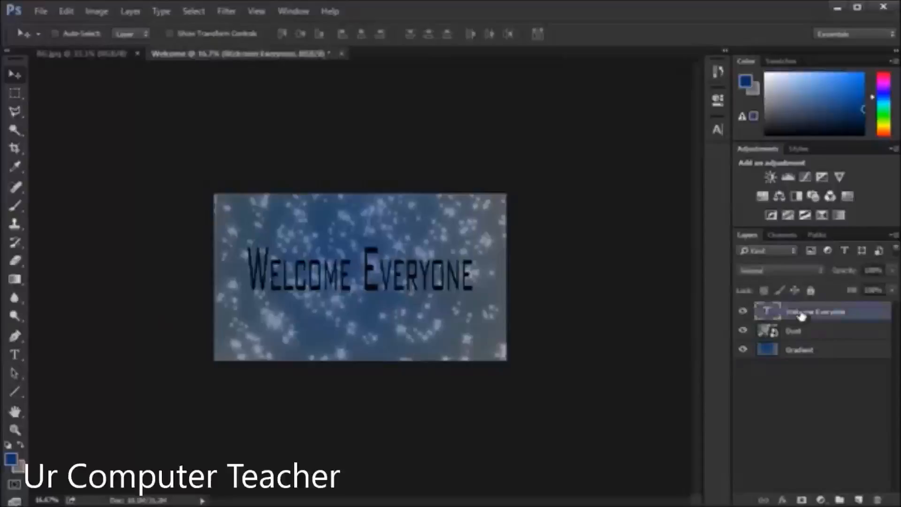
pyautogui.click(797, 200)
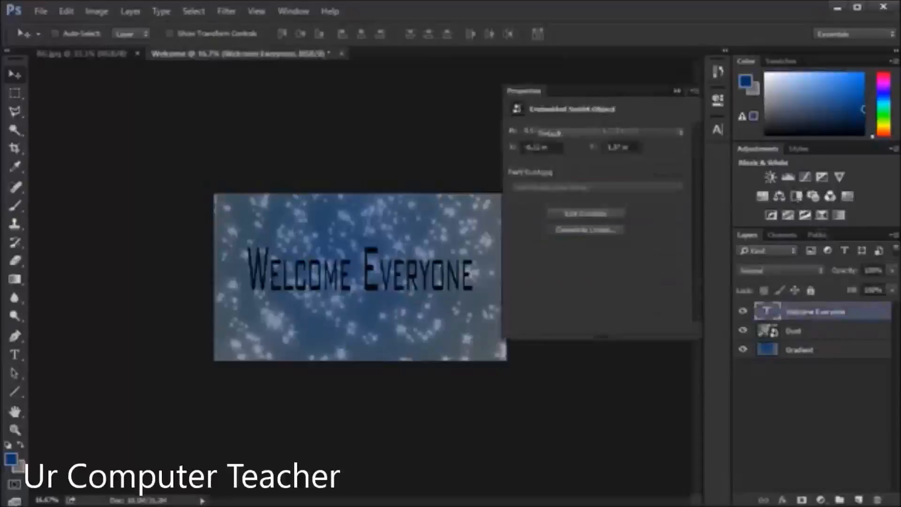
pyautogui.click(719, 103)
# Step: Set the Welcome Everyone text colour to red #fb0707 while the Black & White layer is hidden, and show that layer again
pyautogui.click(826, 331)
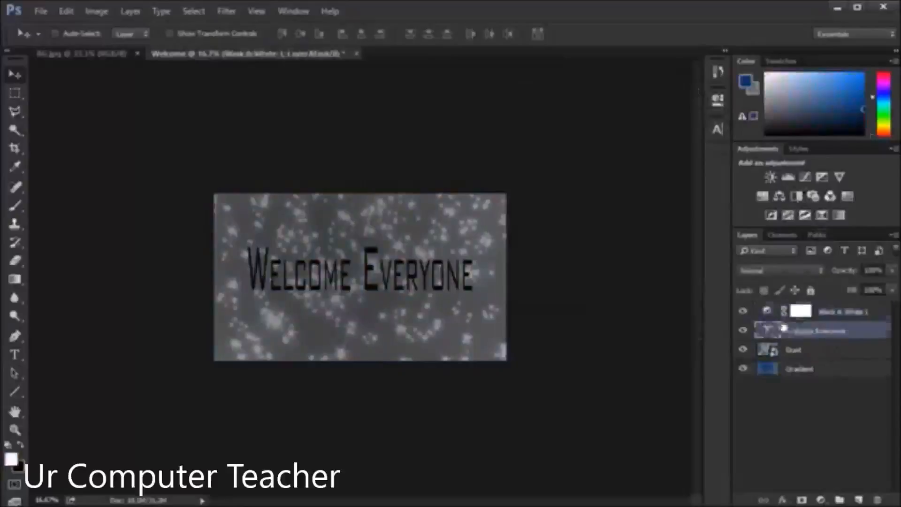
pyautogui.click(743, 311)
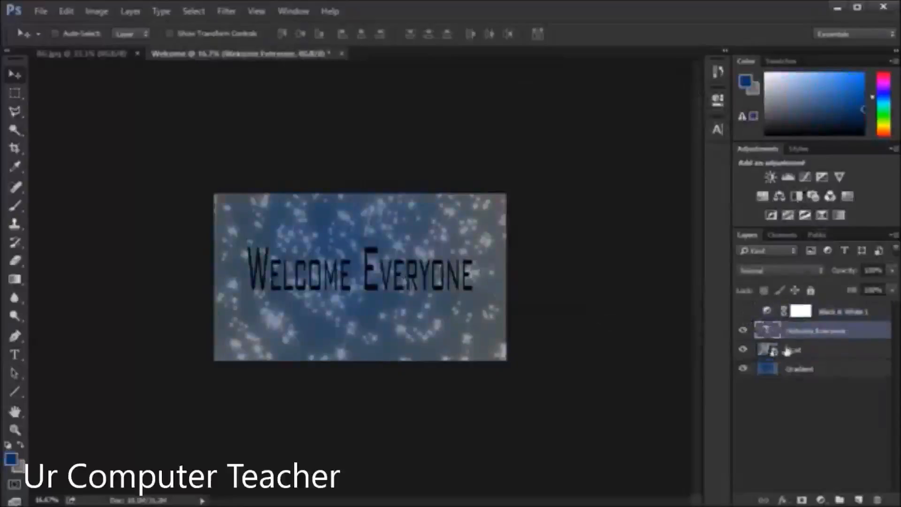
pyautogui.click(719, 130)
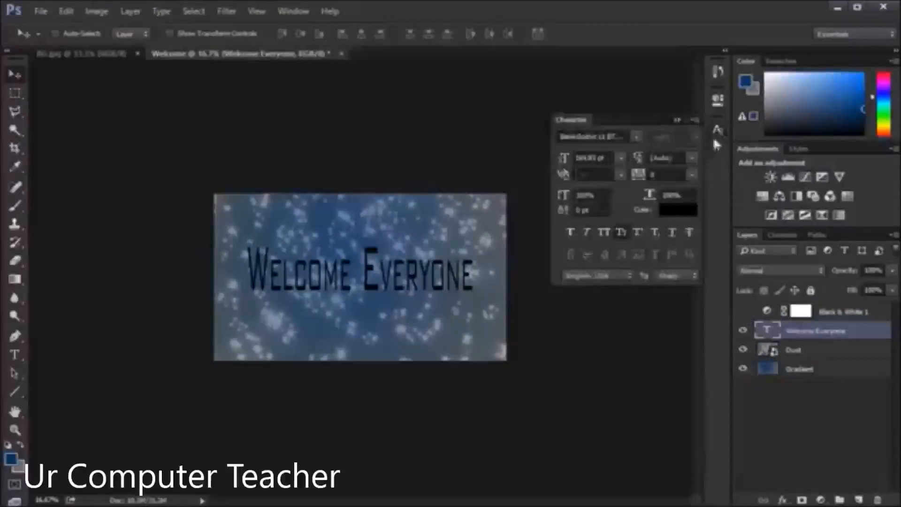
pyautogui.click(675, 207)
pyautogui.click(582, 109)
pyautogui.click(584, 93)
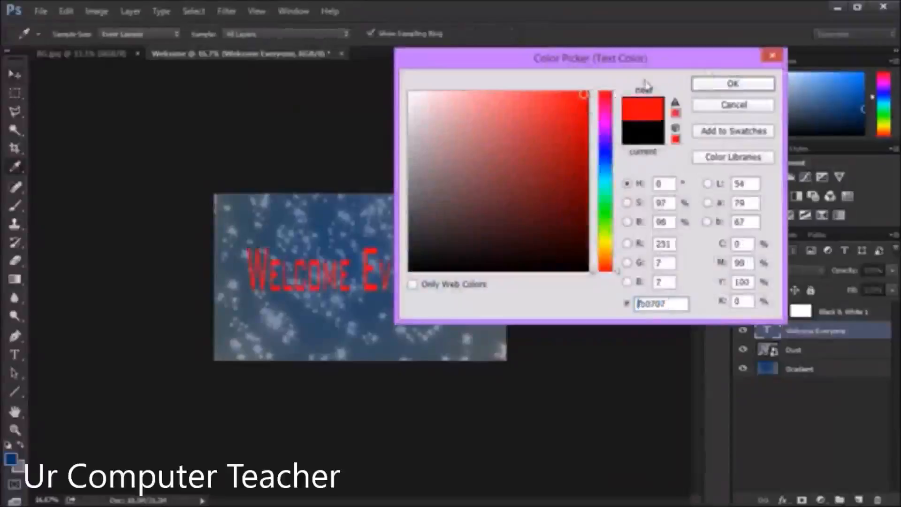
pyautogui.click(718, 83)
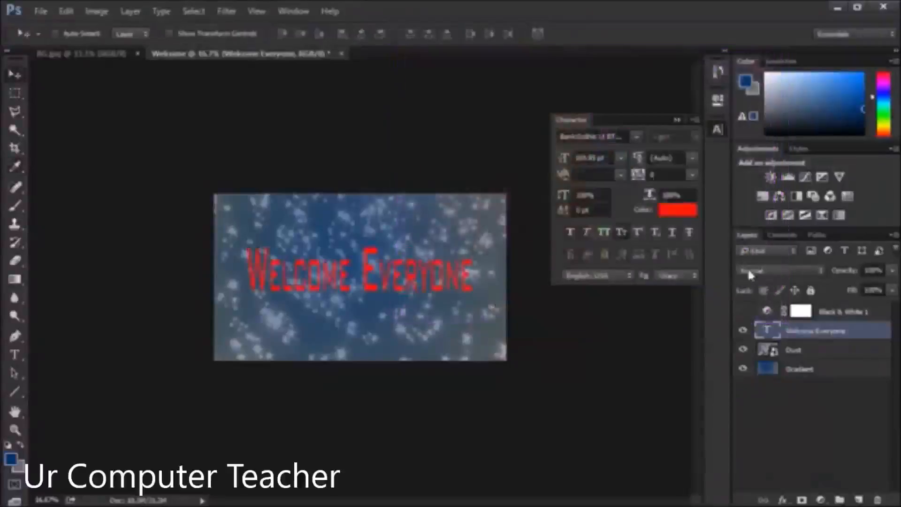
pyautogui.click(717, 131)
pyautogui.click(742, 311)
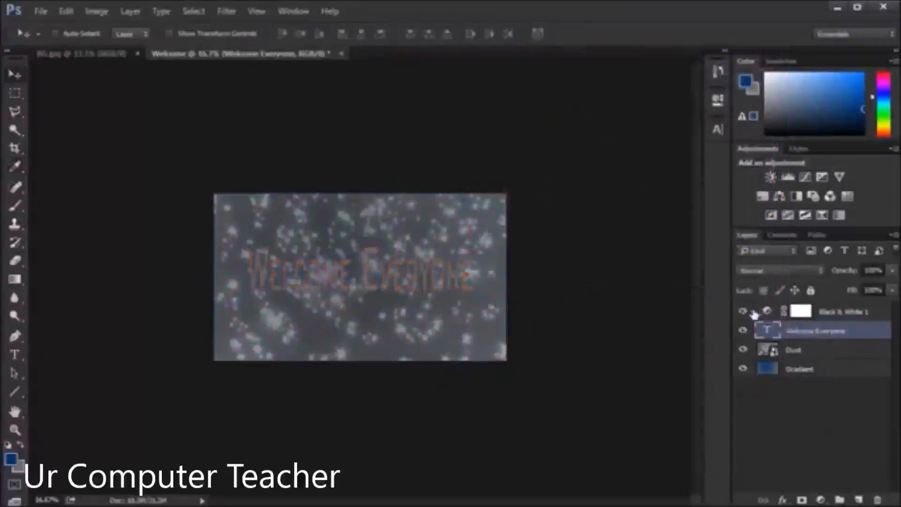
# Step: Move the Black & White adjustment layer below the Welcome Everyone text layer and further down below the Dust layer
pyautogui.click(838, 312)
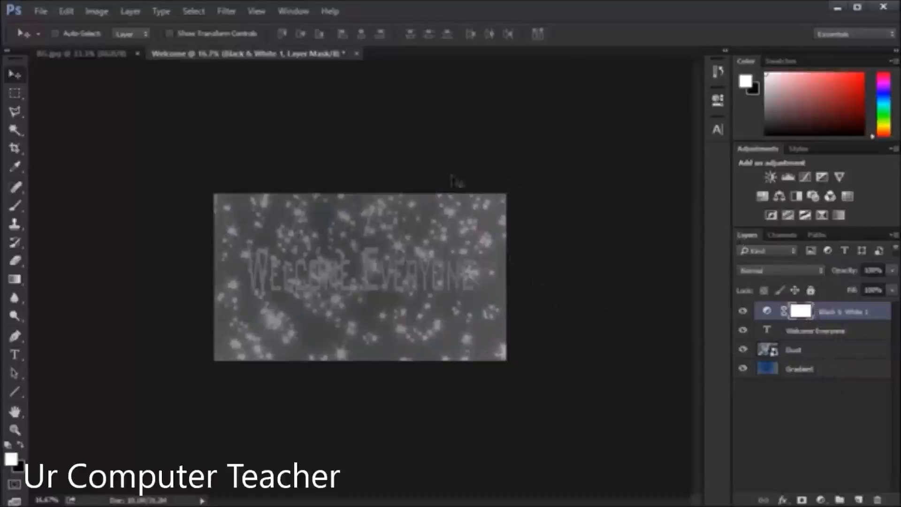
pyautogui.moveTo(830, 316); pyautogui.dragTo(831, 338)
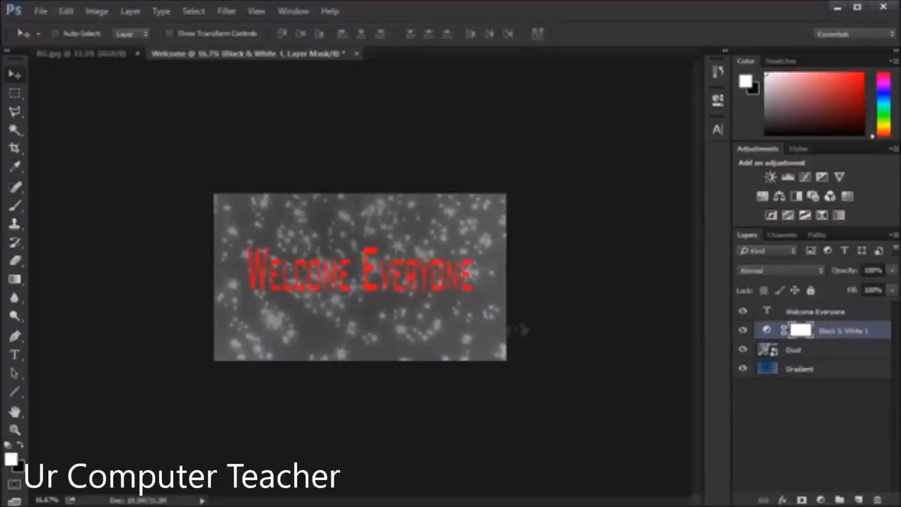
pyautogui.click(798, 312)
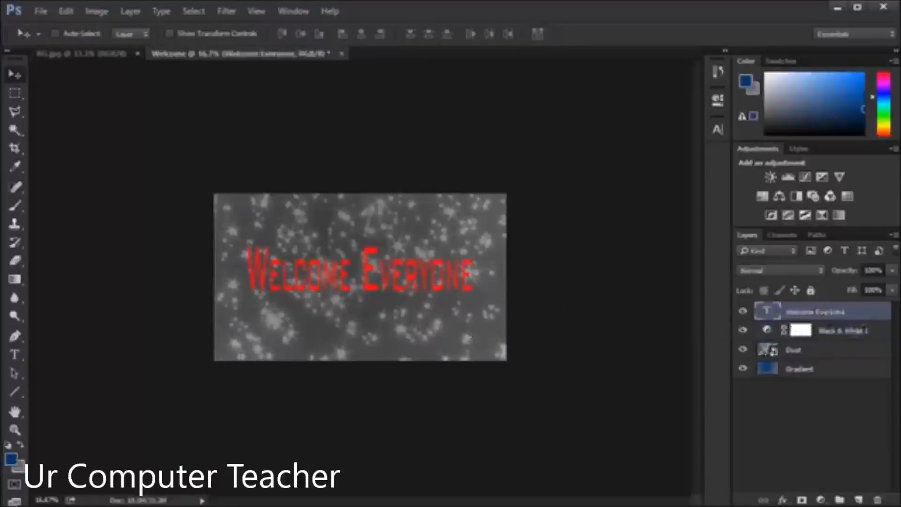
pyautogui.click(808, 329)
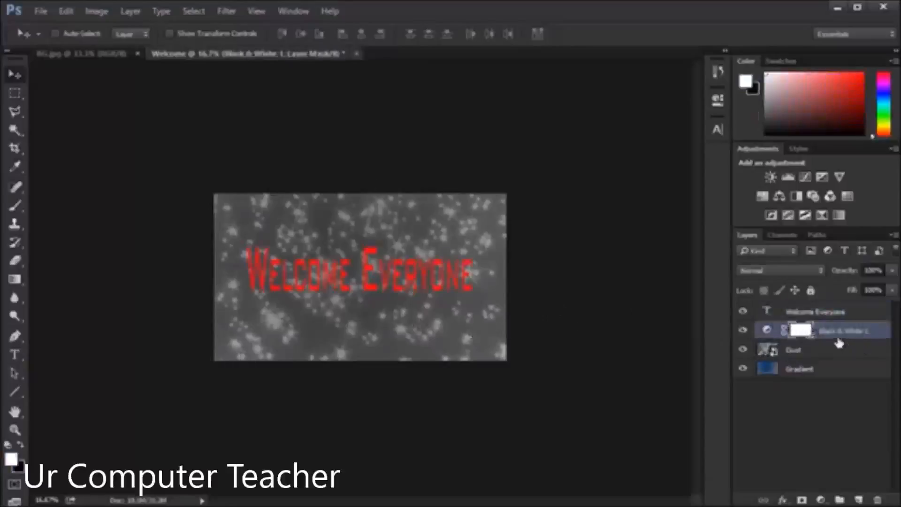
pyautogui.click(822, 318)
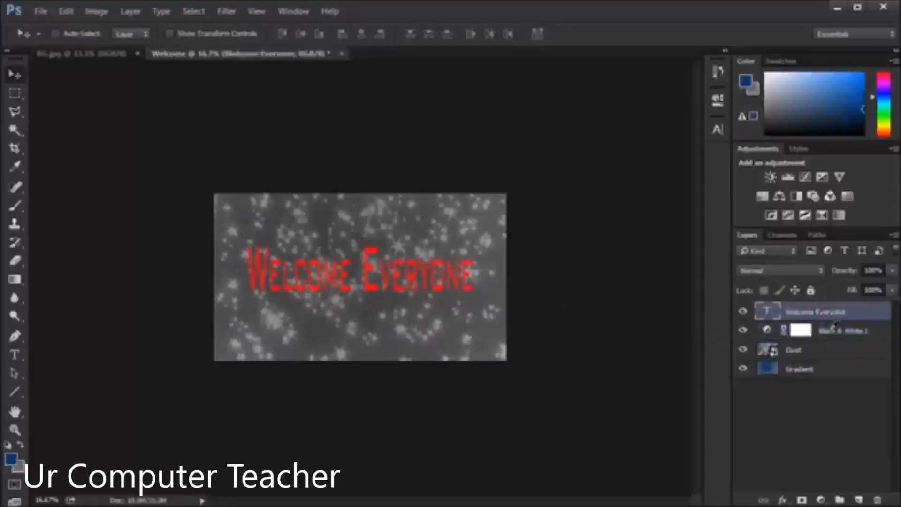
pyautogui.click(823, 337)
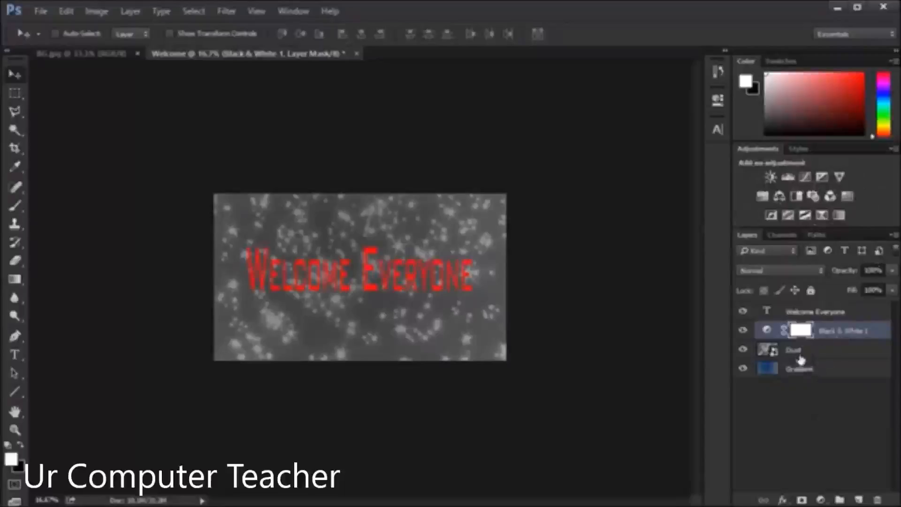
pyautogui.moveTo(824, 340); pyautogui.dragTo(824, 354)
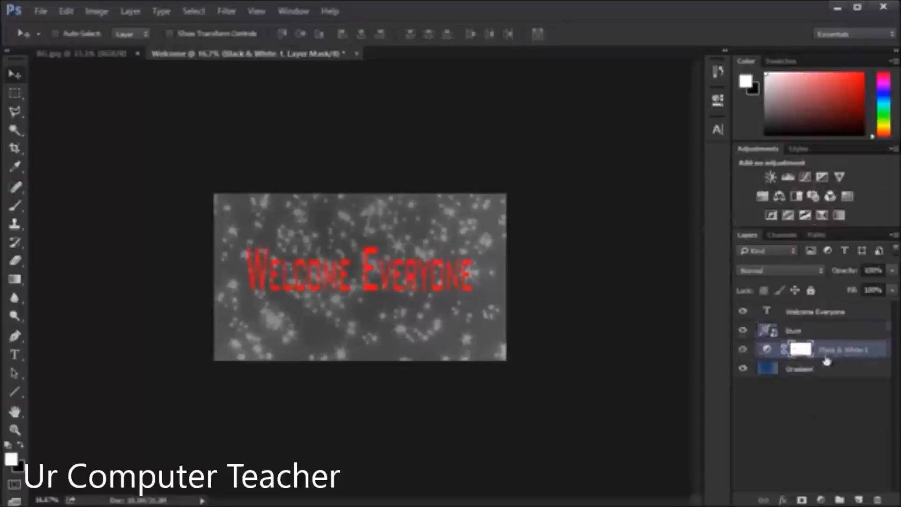
# Step: Raise the opacity of the Dust layer so its particles look brighter, and deselect the layer
pyautogui.click(840, 326)
pyautogui.moveTo(892, 271); pyautogui.dragTo(871, 293)
pyautogui.click(825, 418)
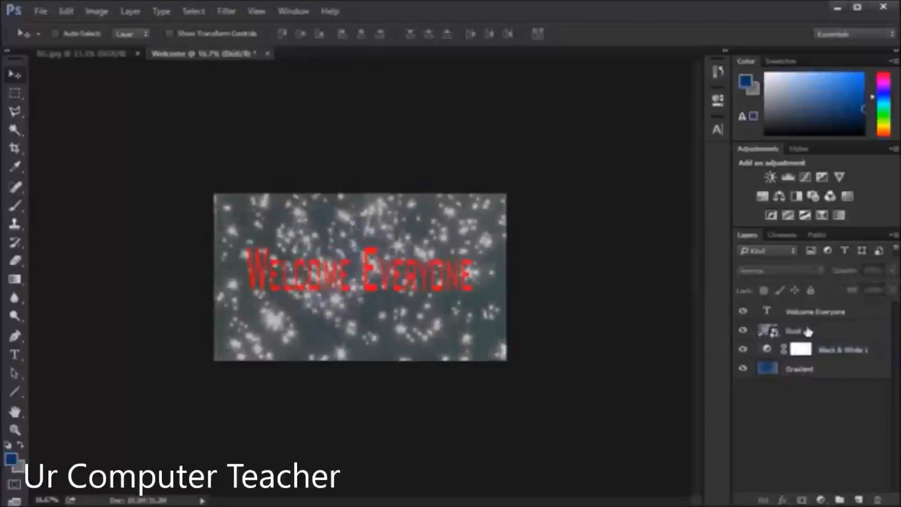
# Step: Move the Black & White adjustment layer beneath the Gradient layer and return it to the top of the layer stack
pyautogui.moveTo(815, 340); pyautogui.dragTo(841, 399)
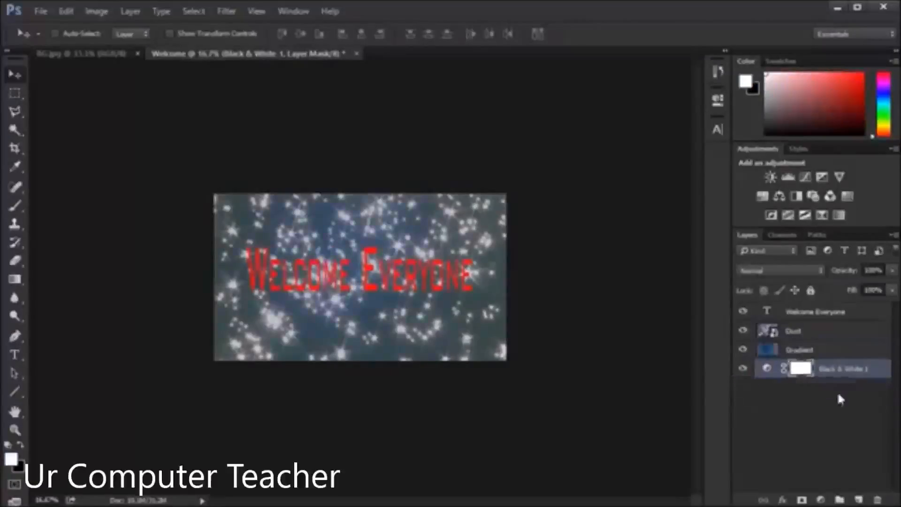
pyautogui.moveTo(826, 367); pyautogui.dragTo(832, 314)
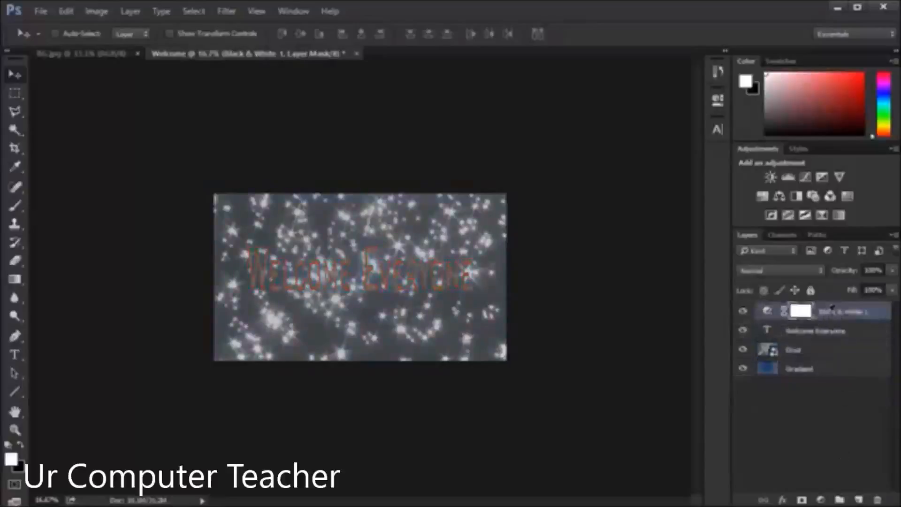
# Step: Review the colour settings of the Black & White adjustment layer and close them again
pyautogui.click(830, 312)
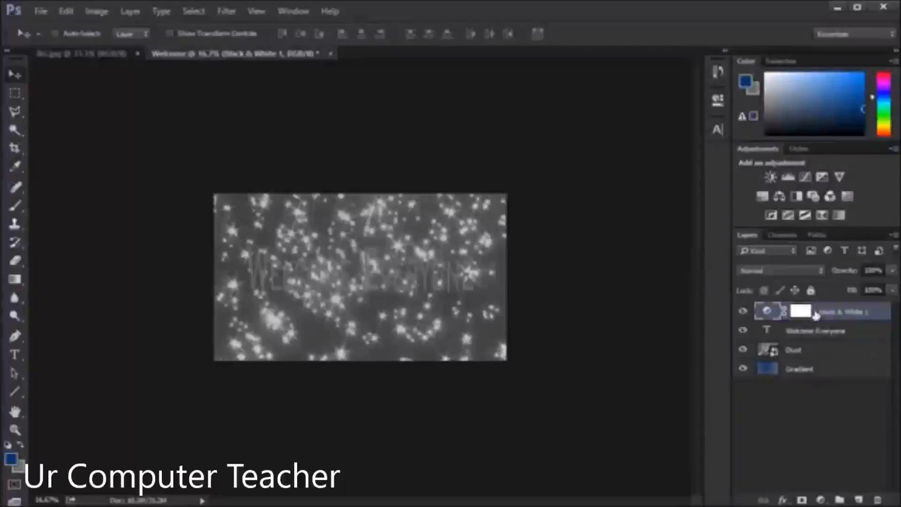
pyautogui.click(800, 312)
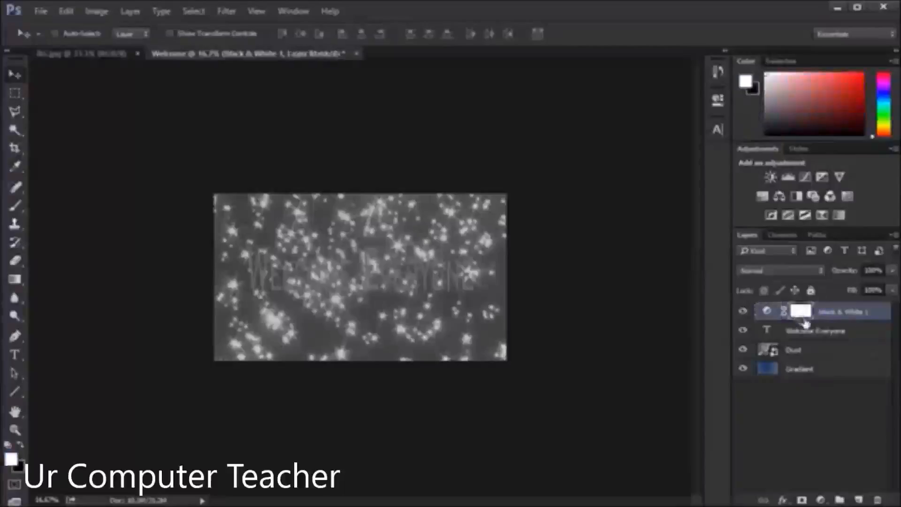
pyautogui.doubleClick(767, 310)
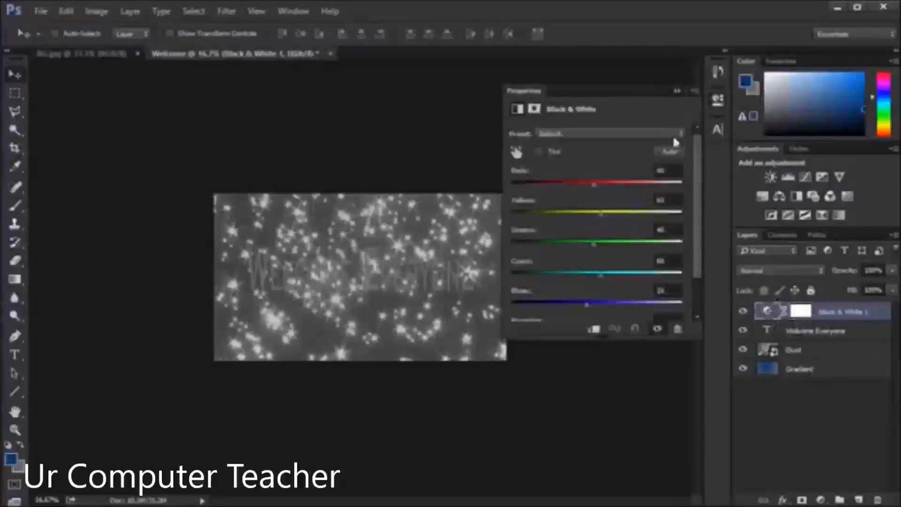
pyautogui.click(717, 99)
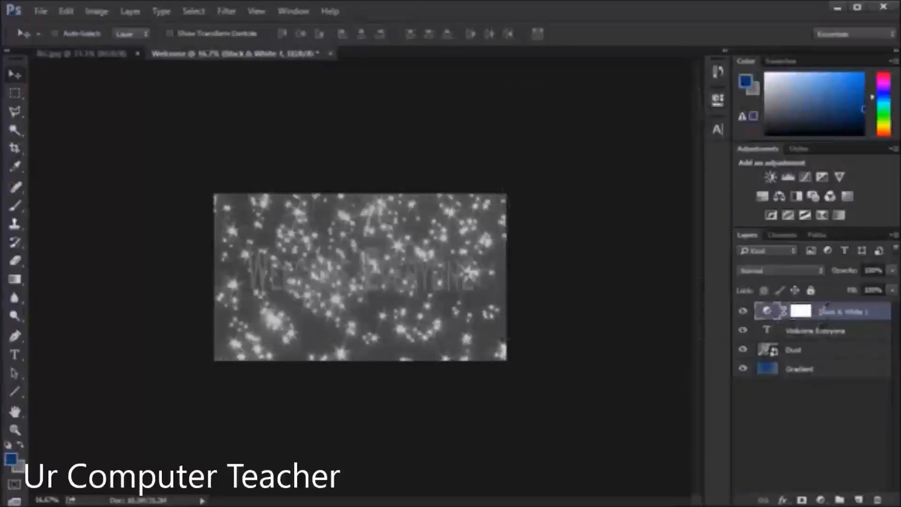
pyautogui.click(811, 336)
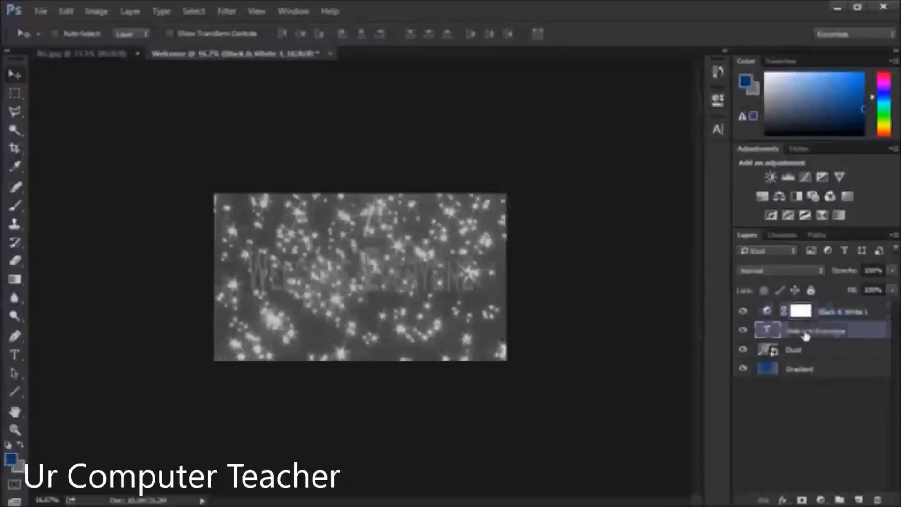
pyautogui.click(837, 314)
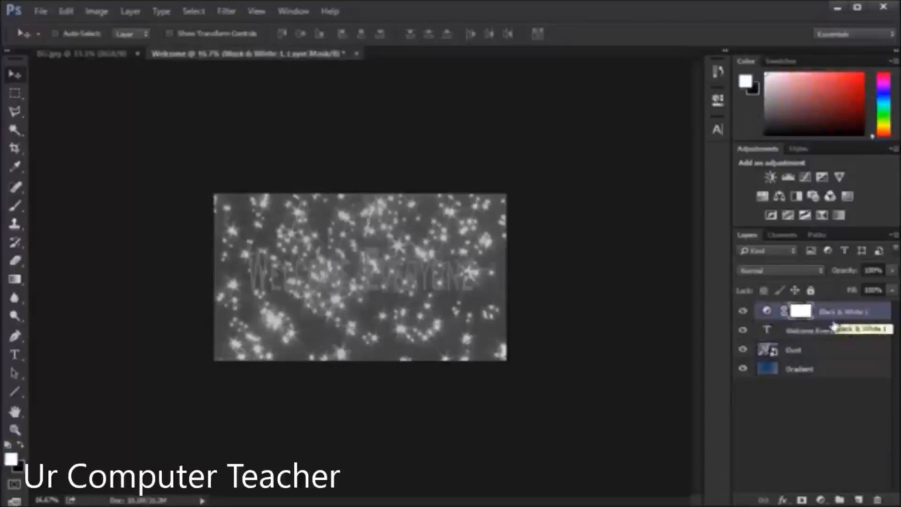
pyautogui.click(819, 331)
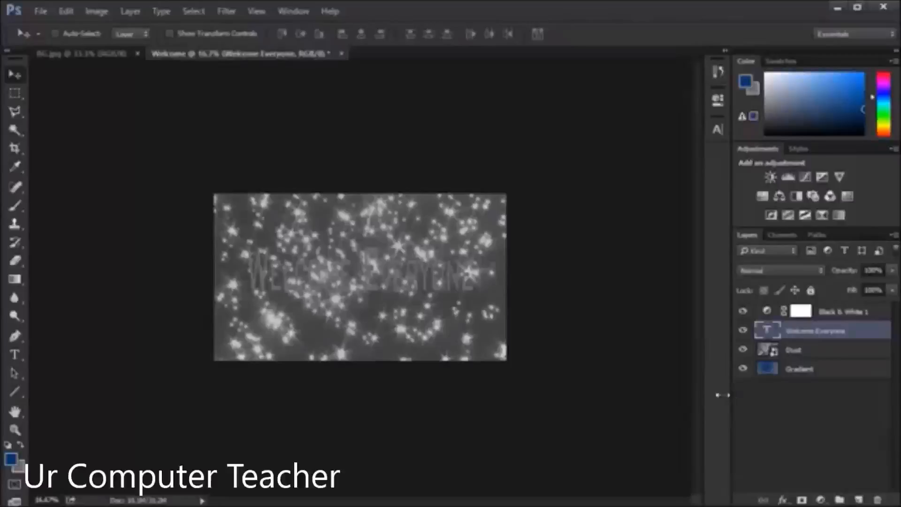
pyautogui.click(840, 314)
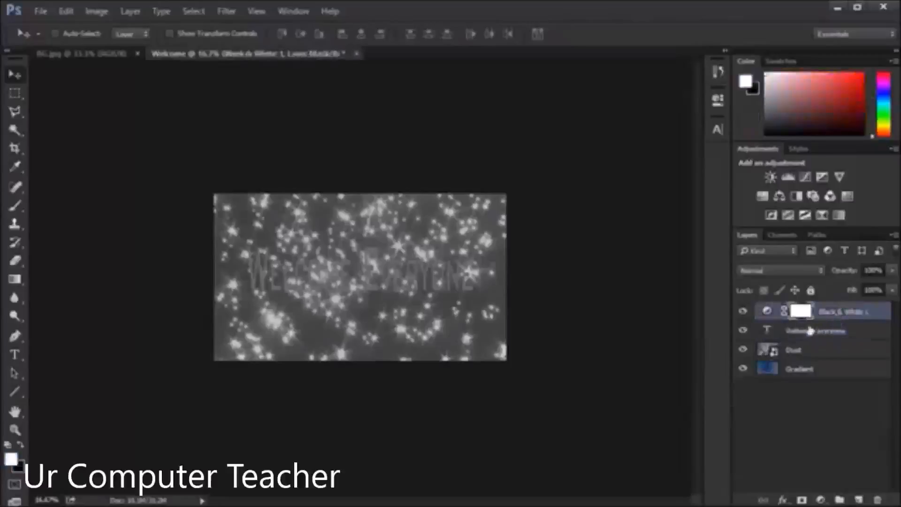
pyautogui.doubleClick(833, 312)
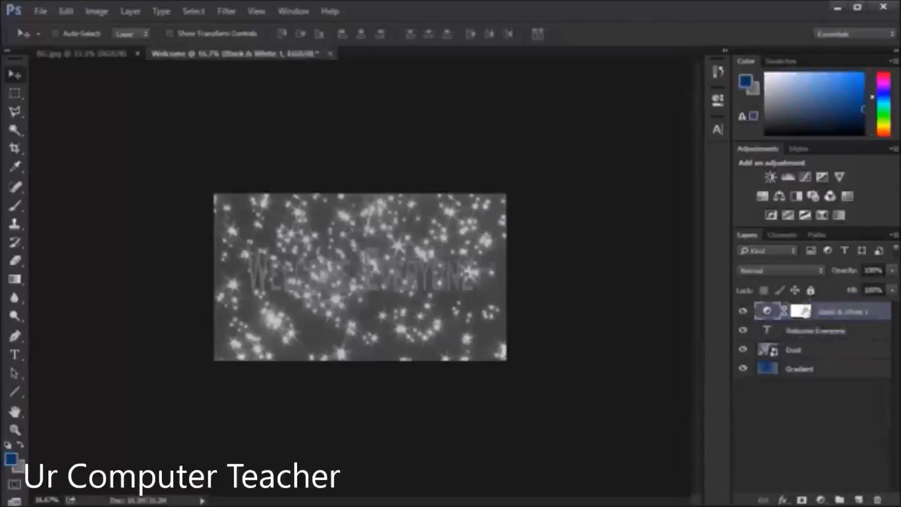
pyautogui.doubleClick(804, 316)
pyautogui.click(812, 142)
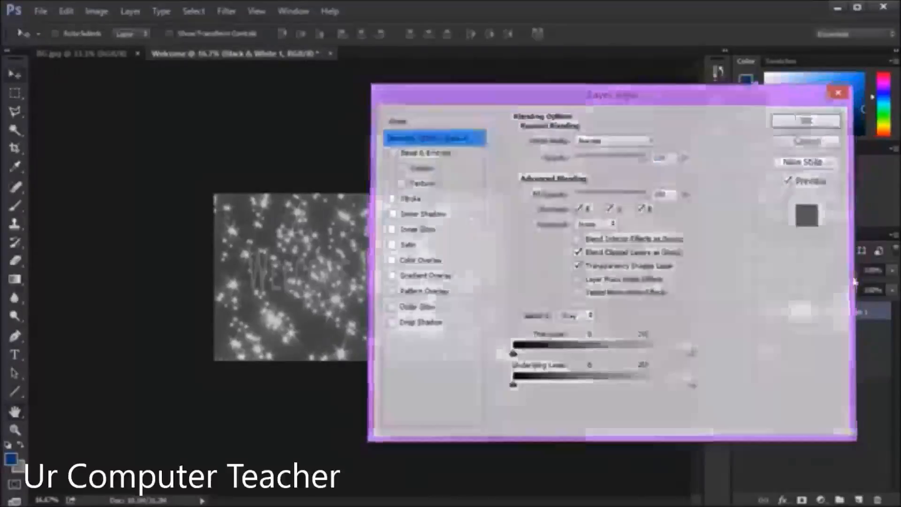
# Step: Open the Black & White adjustment's properties and clip it to affect only the Welcome Everyone text layer
pyautogui.click(718, 105)
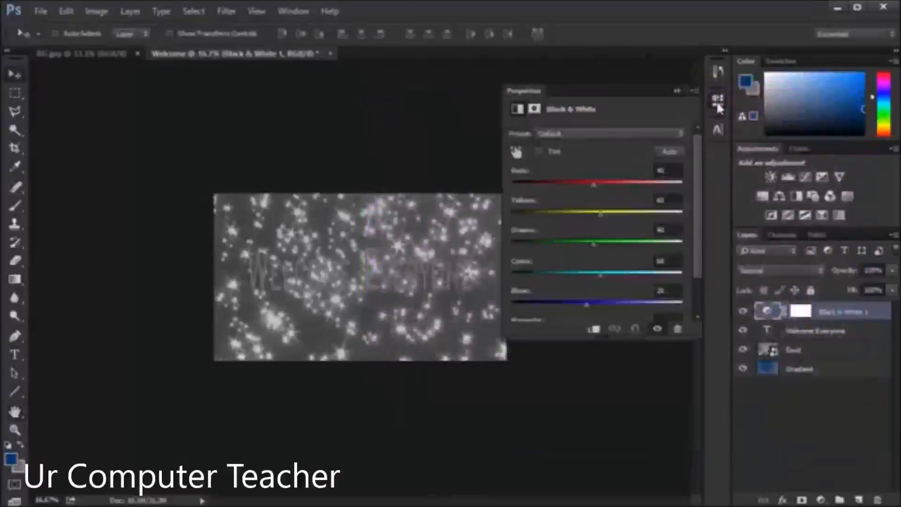
pyautogui.click(593, 329)
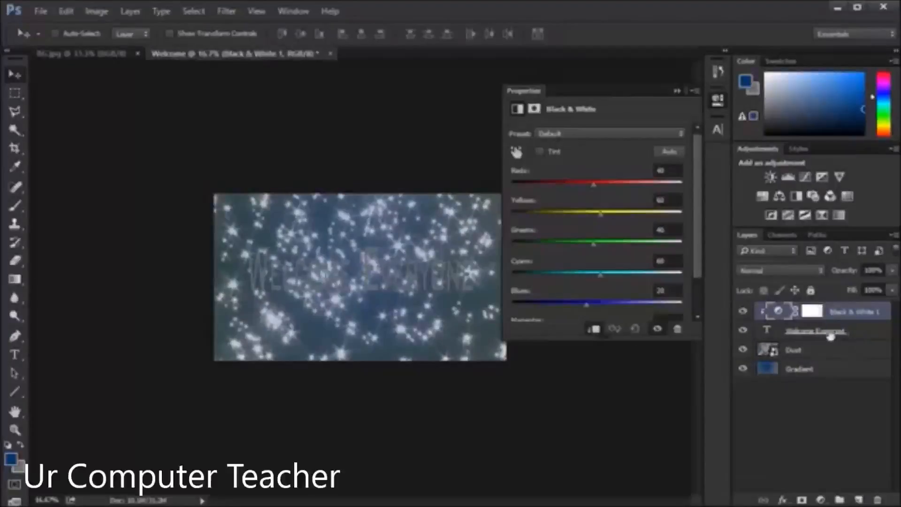
# Step: Move the Black & White adjustment layer below the Welcome Everyone text and clip it to the Dust layer
pyautogui.moveTo(851, 316); pyautogui.dragTo(840, 339)
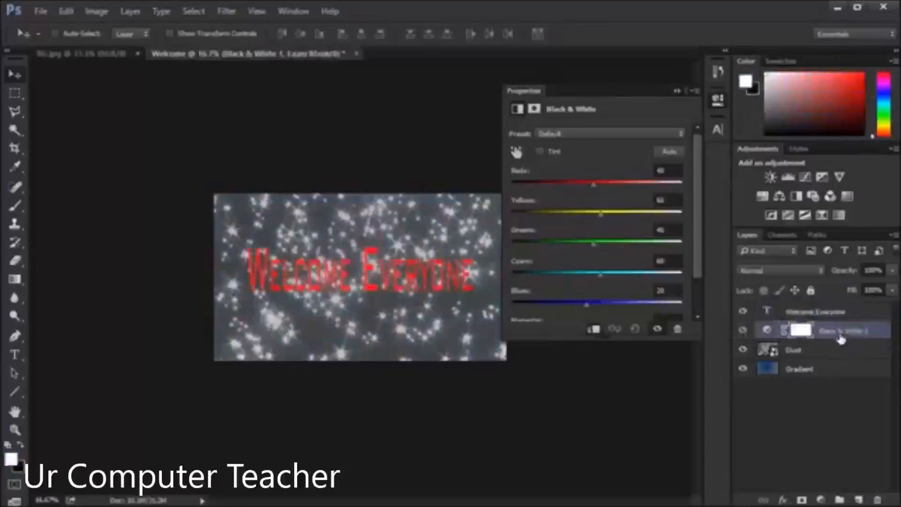
pyautogui.click(593, 329)
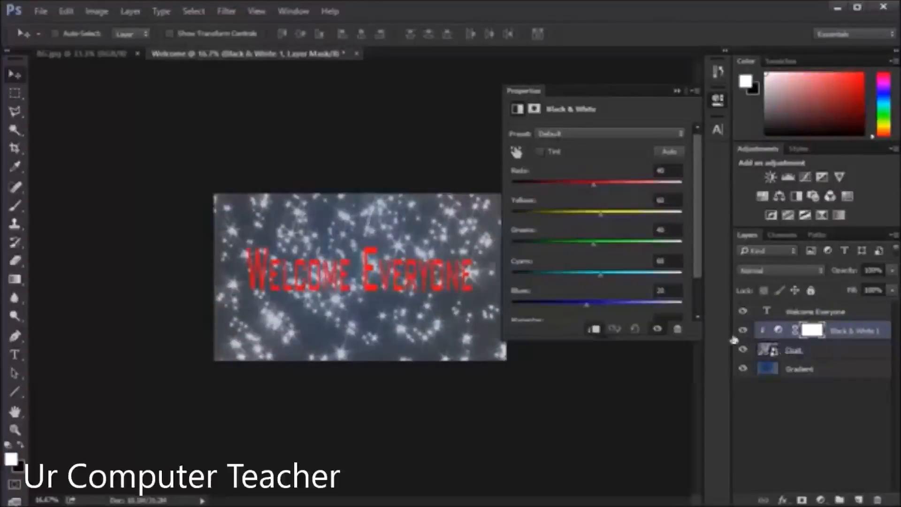
# Step: Review the layer mask properties and colour settings of the clipped Black & White adjustment, closing the settings again
pyautogui.click(717, 101)
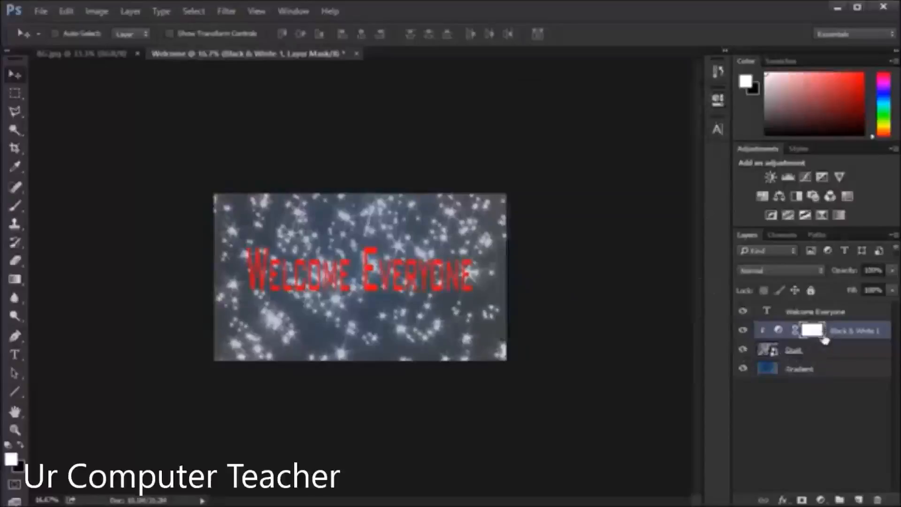
pyautogui.click(778, 330)
pyautogui.click(817, 330)
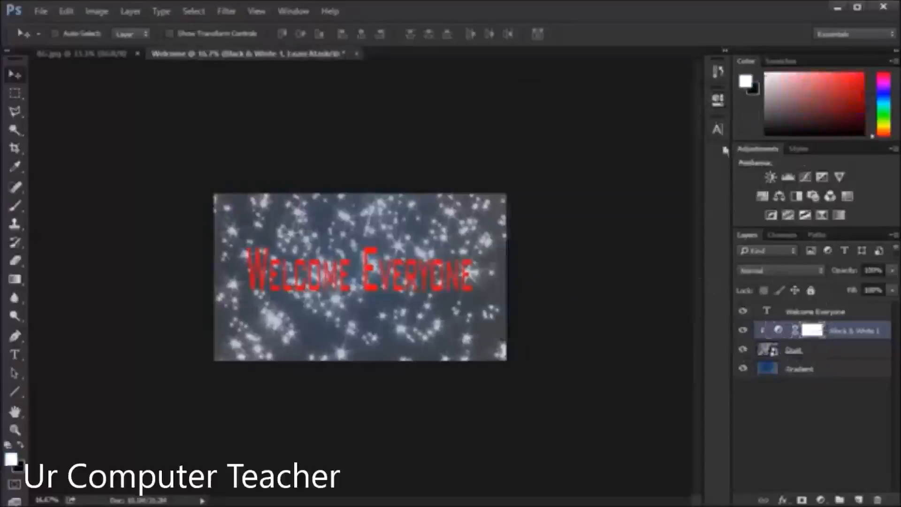
pyautogui.click(718, 99)
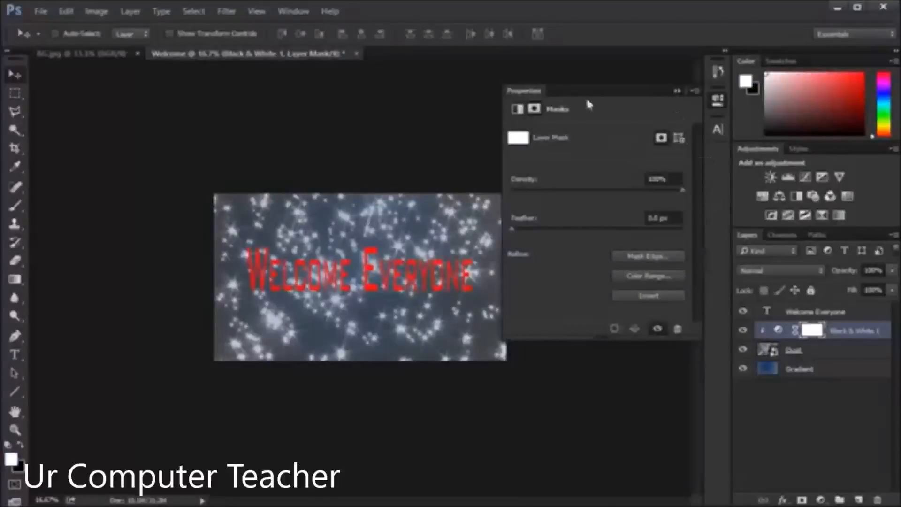
pyautogui.click(519, 109)
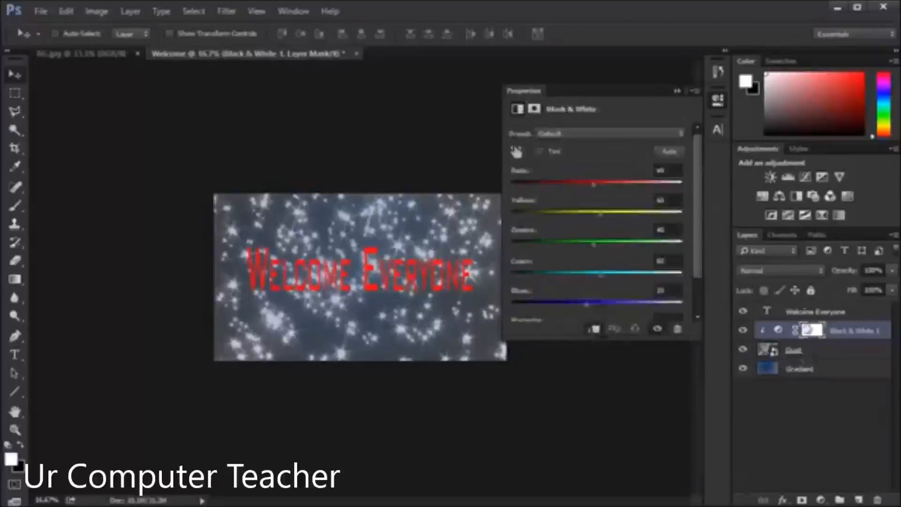
pyautogui.click(718, 100)
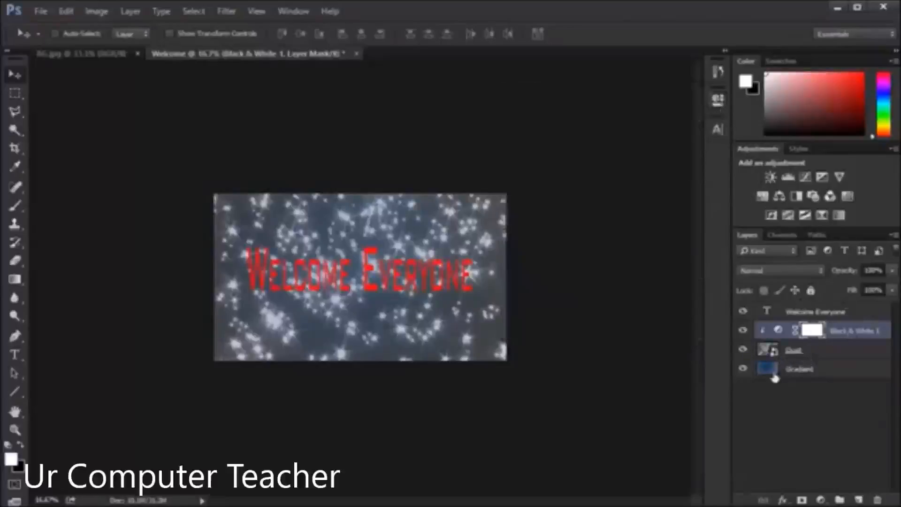
# Step: Release the Black & White adjustment layer's clipping to the Dust layer so it affects all layers below
pyautogui.doubleClick(812, 330)
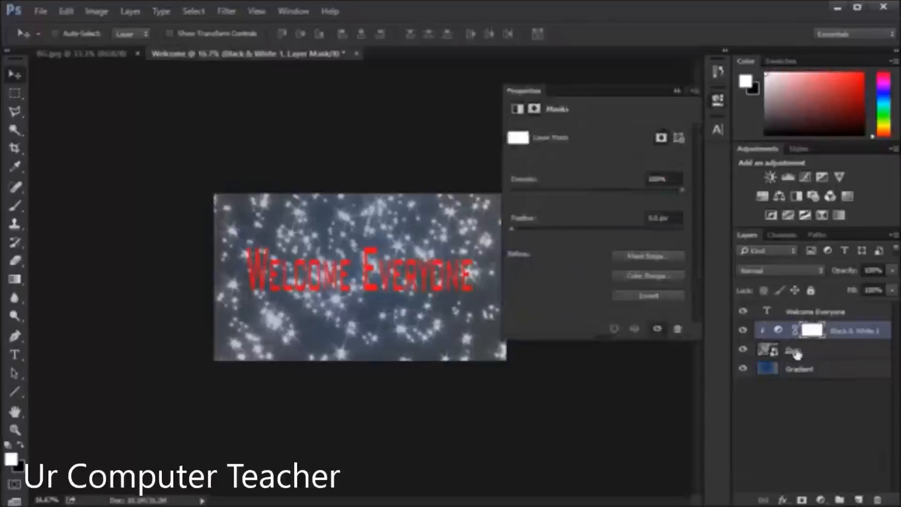
pyautogui.click(517, 109)
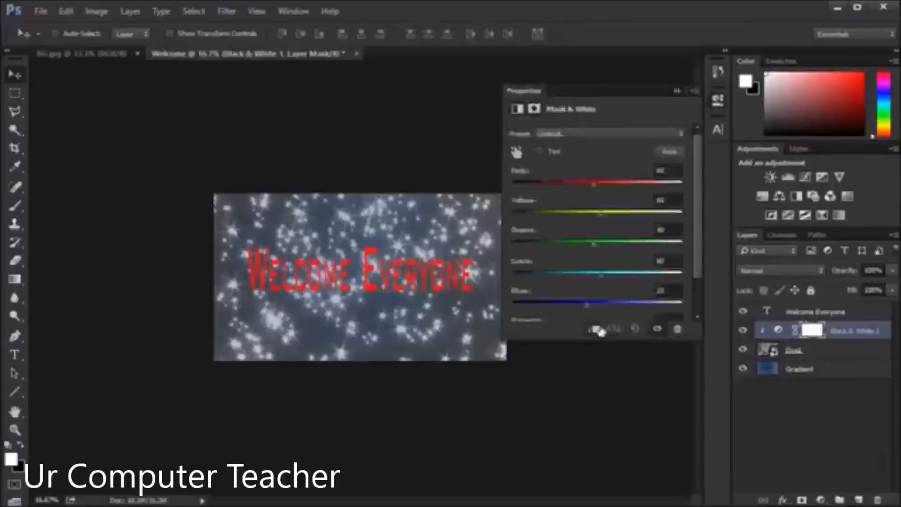
pyautogui.click(720, 99)
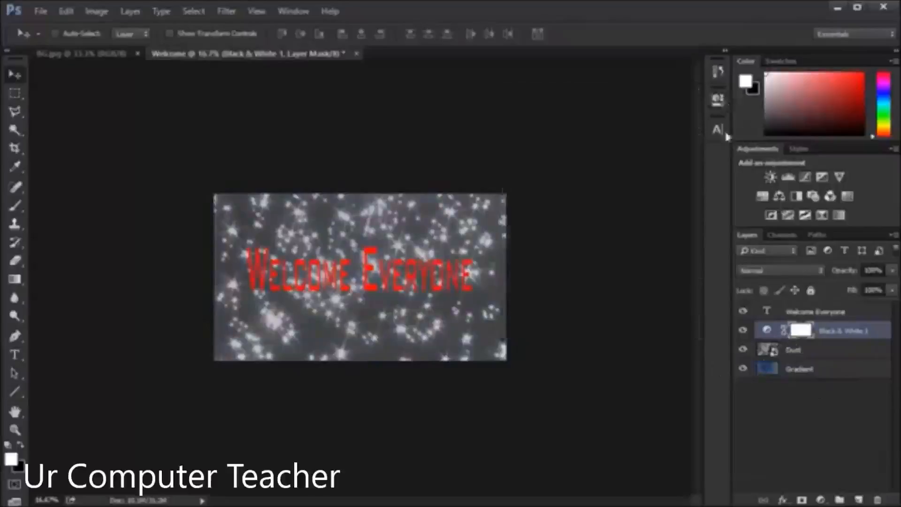
# Step: Move the Black & White adjustment layer above the Welcome Everyone text layer to the top of the stack
pyautogui.click(800, 369)
pyautogui.click(801, 351)
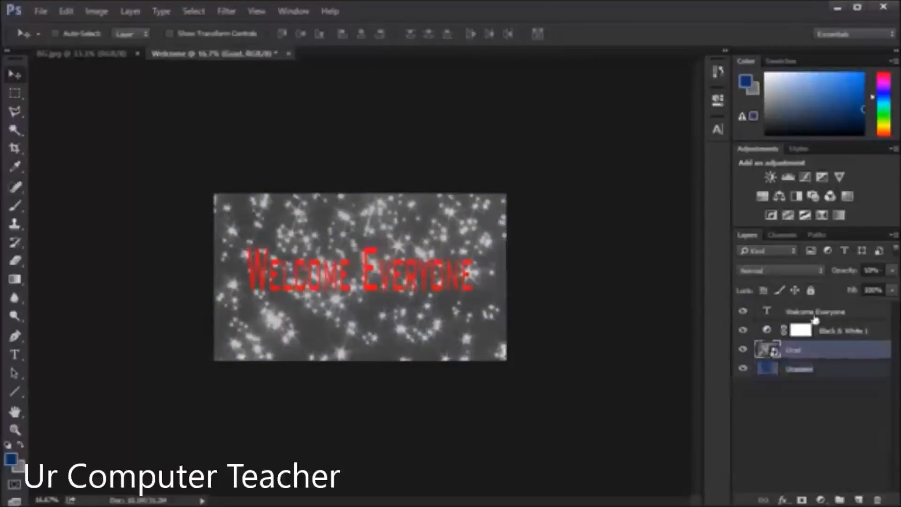
pyautogui.moveTo(817, 332); pyautogui.dragTo(815, 312)
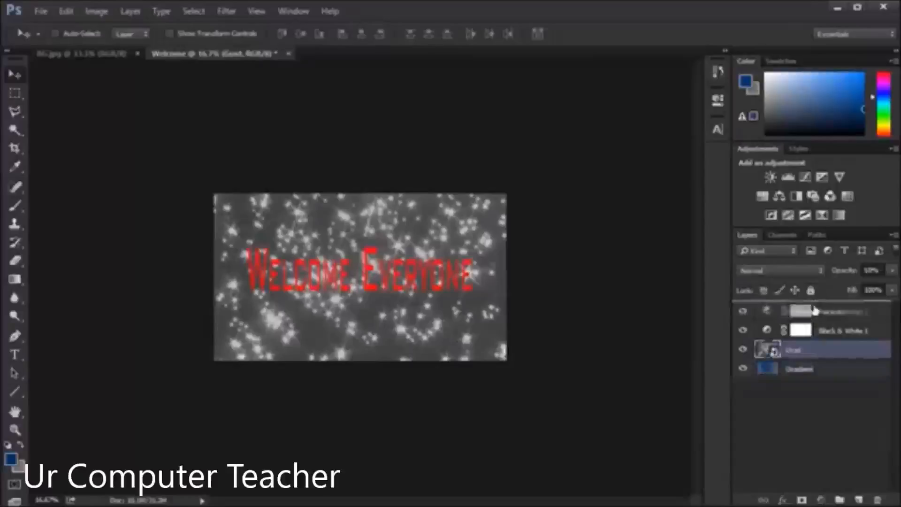
pyautogui.click(806, 334)
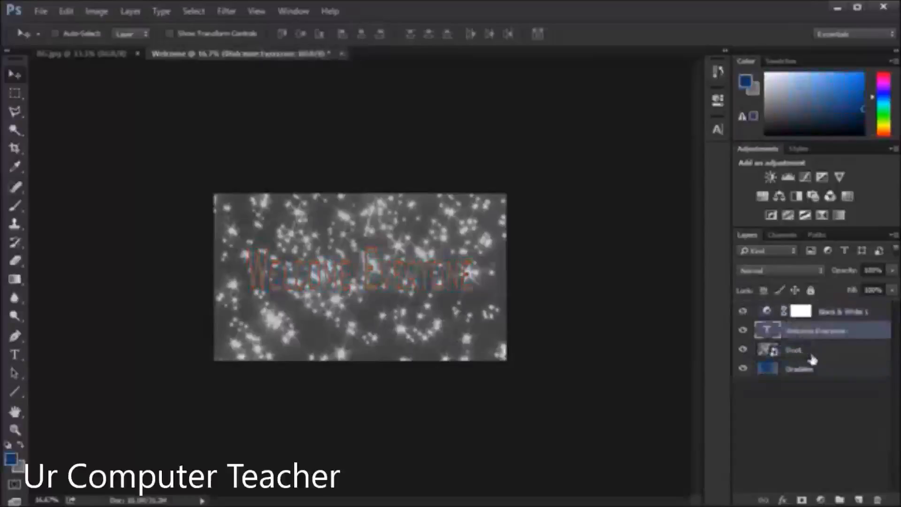
pyautogui.click(803, 351)
pyautogui.click(808, 331)
pyautogui.click(807, 371)
pyautogui.click(806, 332)
pyautogui.click(804, 351)
# Step: Group the Welcome Everyone text layer and the Dust layer together beneath the Black & White adjustment
pyautogui.click(806, 332)
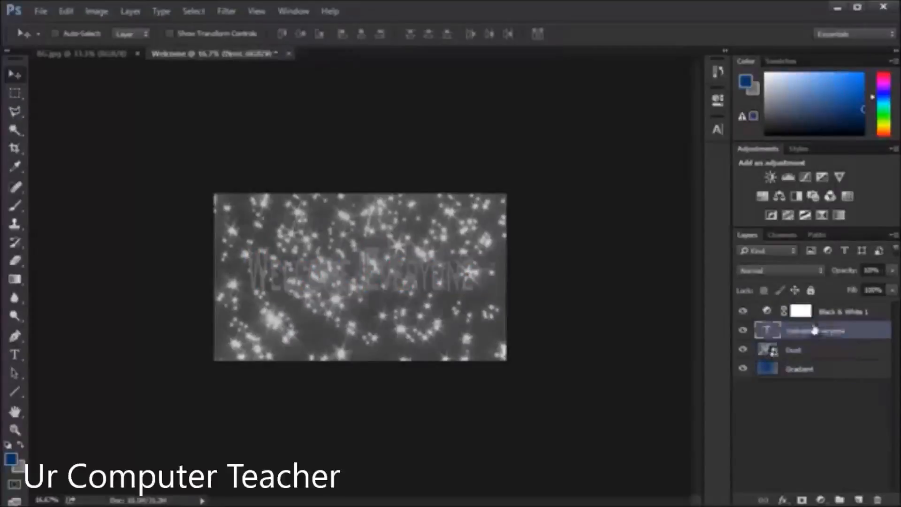
pyautogui.keyDown('ctrl'); pyautogui.click(794, 351); pyautogui.keyUp('ctrl')
pyautogui.moveTo(831, 358); pyautogui.dragTo(840, 500)
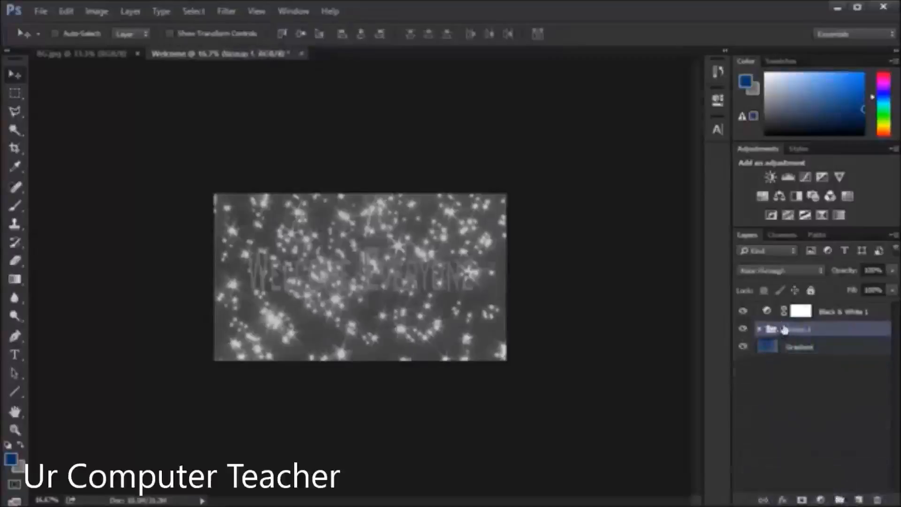
# Step: Clip the Black & White adjustment layer to the group holding the text and Dust layers
pyautogui.click(824, 304)
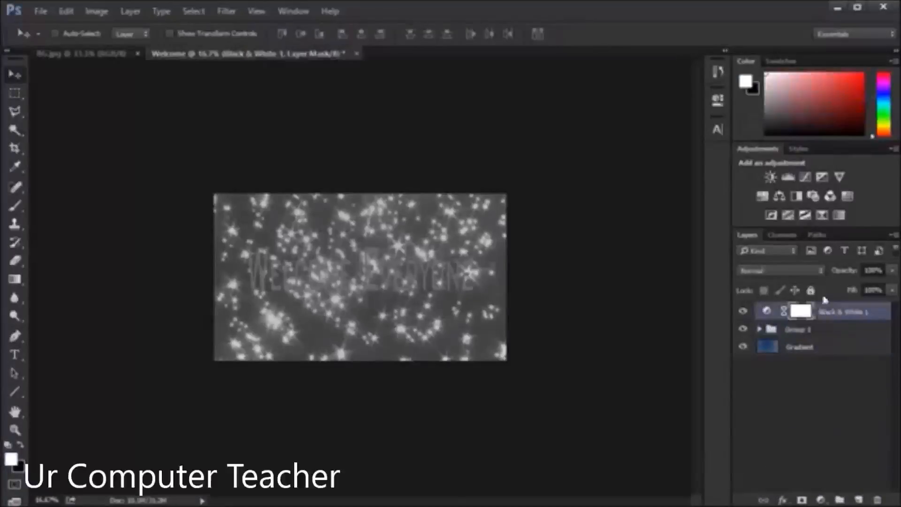
pyautogui.click(714, 104)
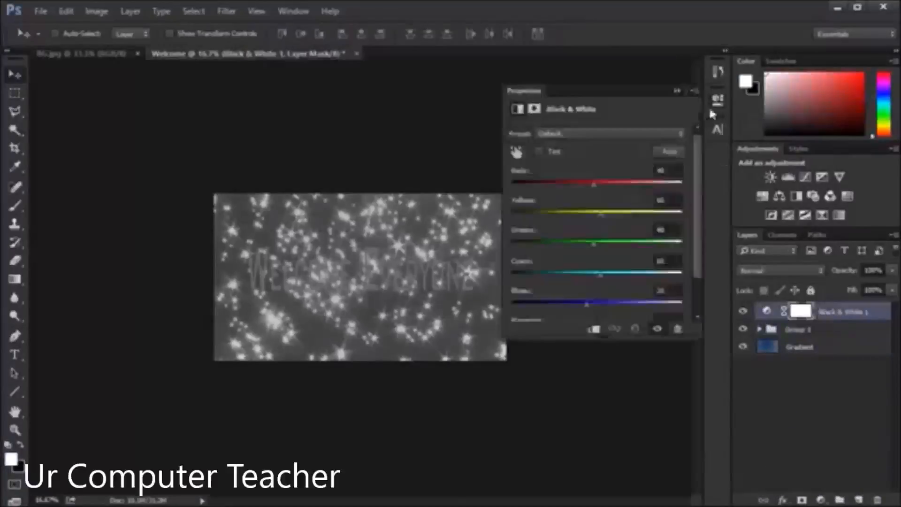
pyautogui.click(593, 328)
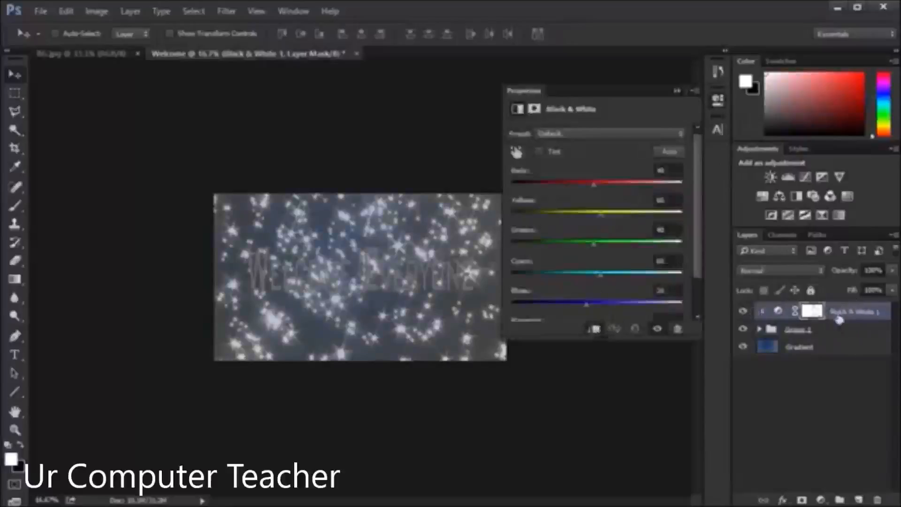
# Step: Check which layers the clipped group contains, collapse it, and close the Black & White adjustment's settings
pyautogui.click(830, 331)
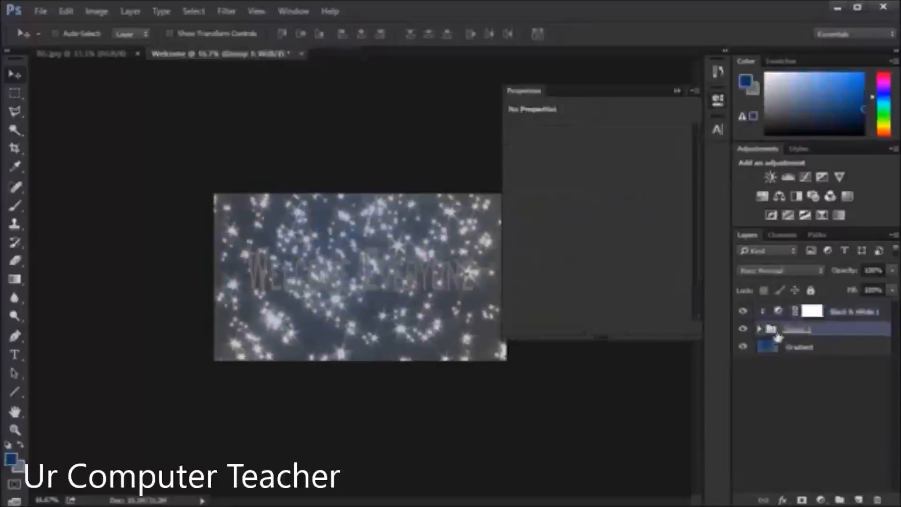
pyautogui.click(759, 330)
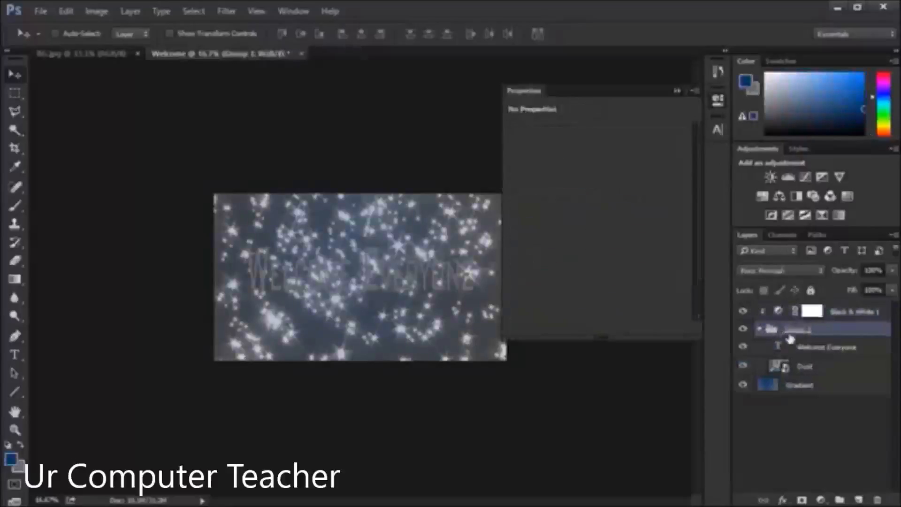
pyautogui.click(759, 330)
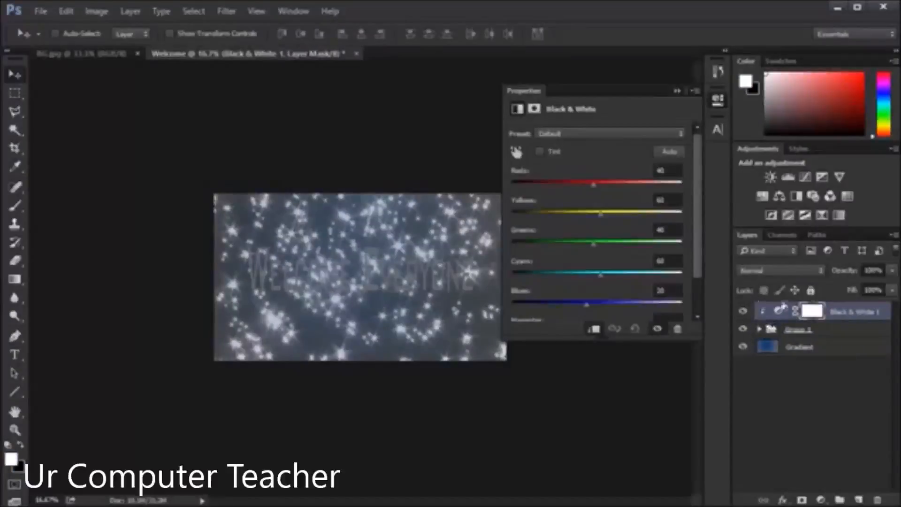
pyautogui.click(717, 104)
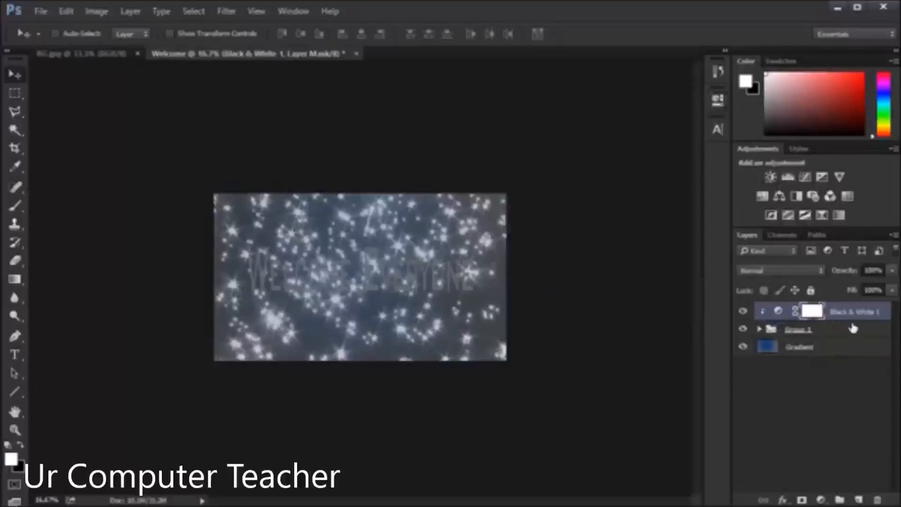
# Step: Replace the Black & White adjustment layer with Color Balance, shifting the midtones about +53 toward red, +38 toward green and -38 toward yellow
pyautogui.moveTo(855, 312); pyautogui.dragTo(878, 499)
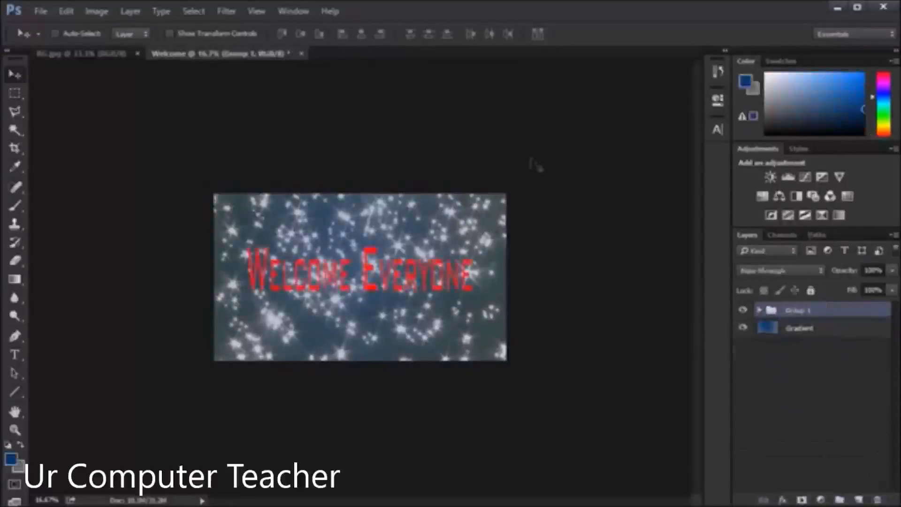
pyautogui.click(780, 196)
pyautogui.moveTo(578, 166); pyautogui.dragTo(606, 189)
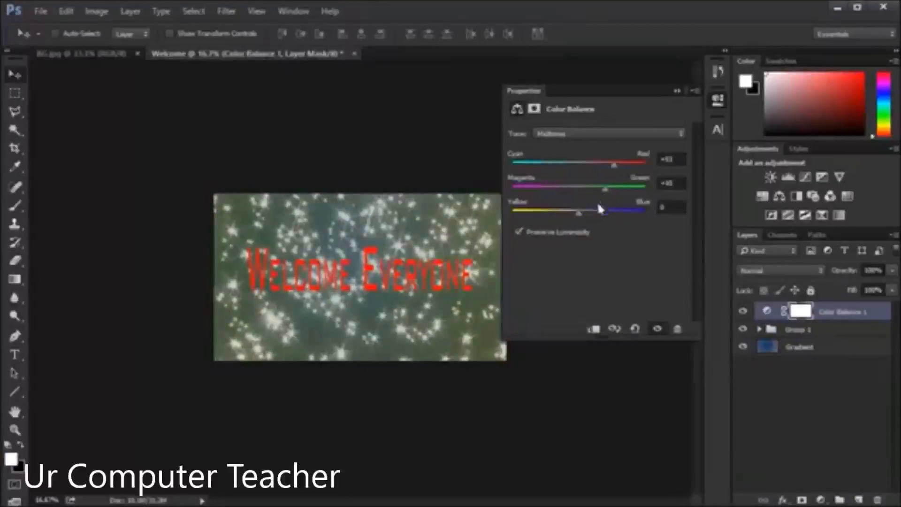
pyautogui.moveTo(580, 220); pyautogui.dragTo(555, 218)
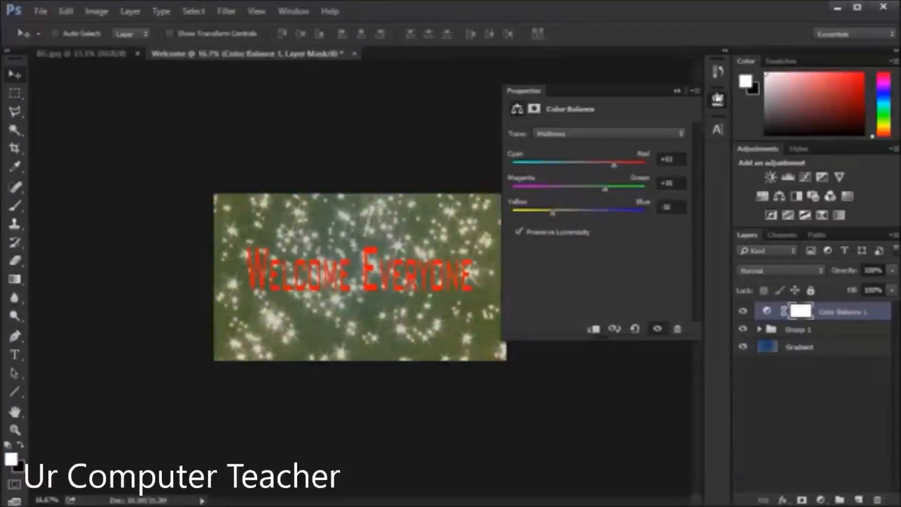
pyautogui.click(717, 101)
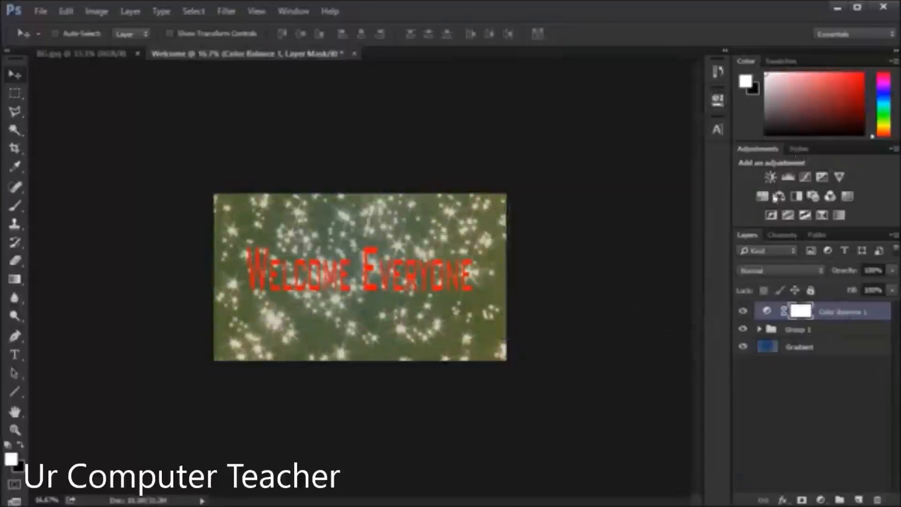
pyautogui.click(787, 216)
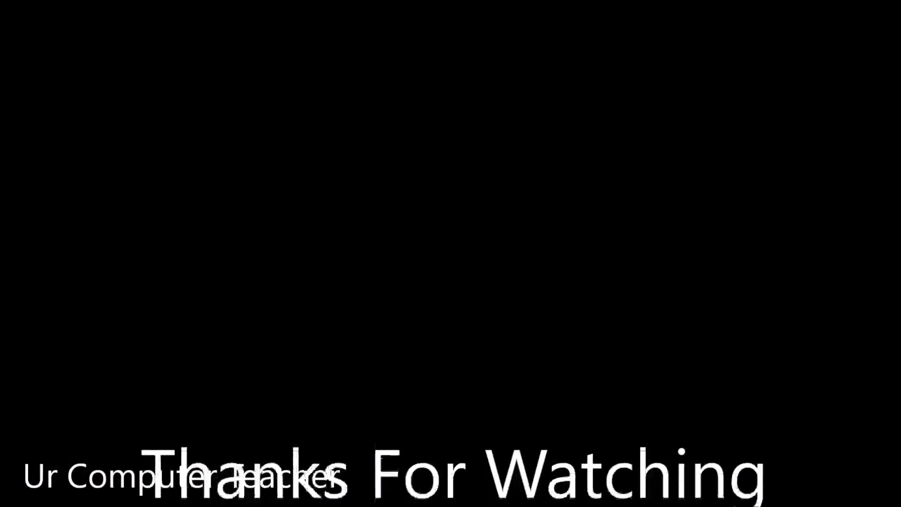